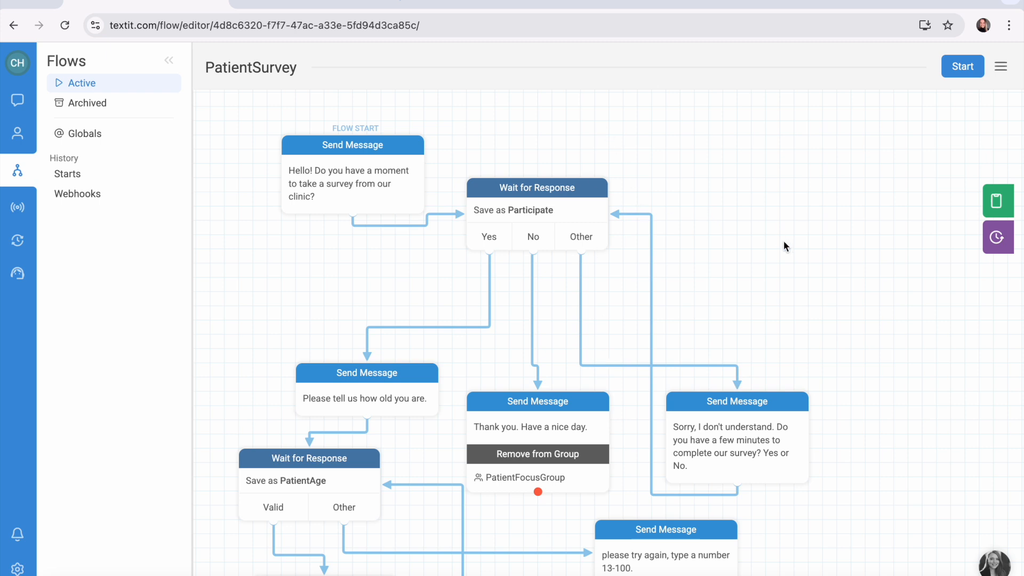
Set the Participate wait node to continue when there is no response for 3 hours, and shift the node slightly right.
scroll(761, 248, "down", 1)
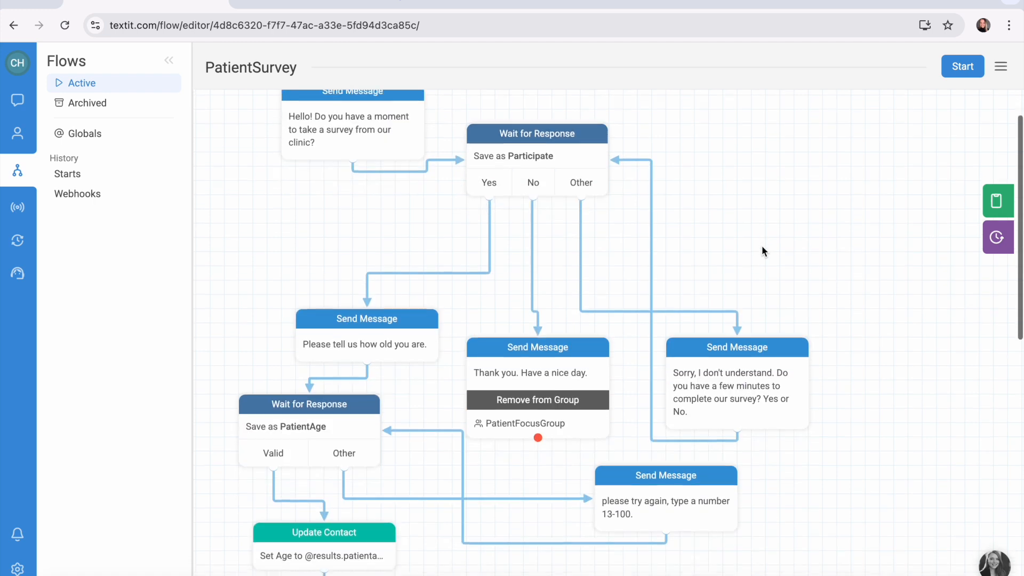
scroll(337, 436, "down", 6)
scroll(440, 442, "up", 7)
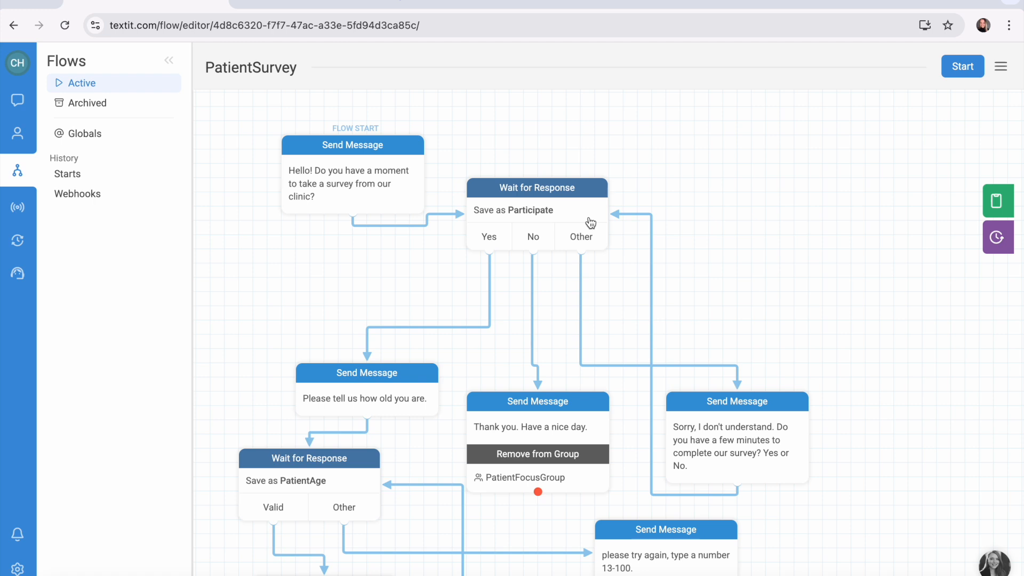
left_click(550, 193)
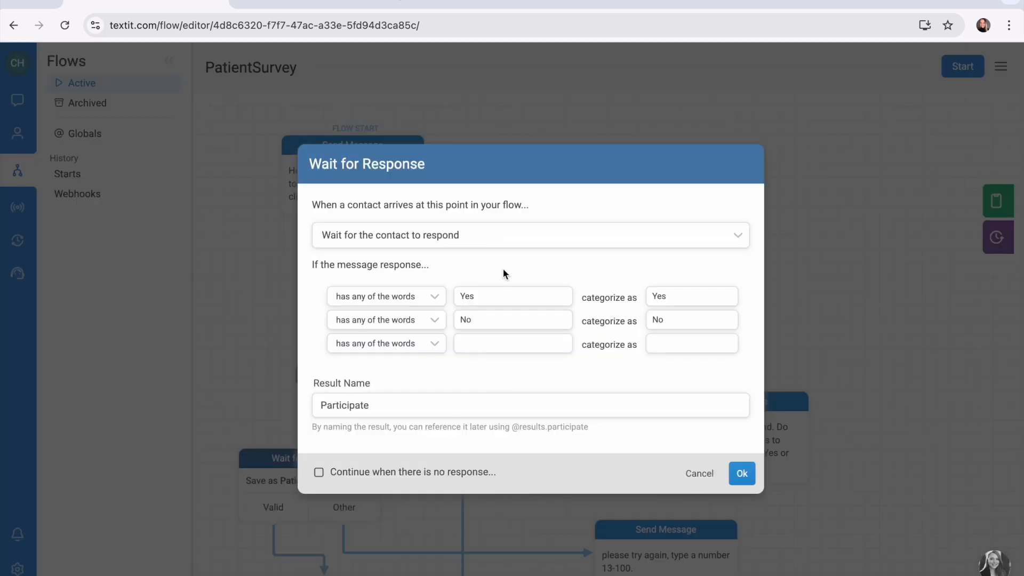
left_click(319, 473)
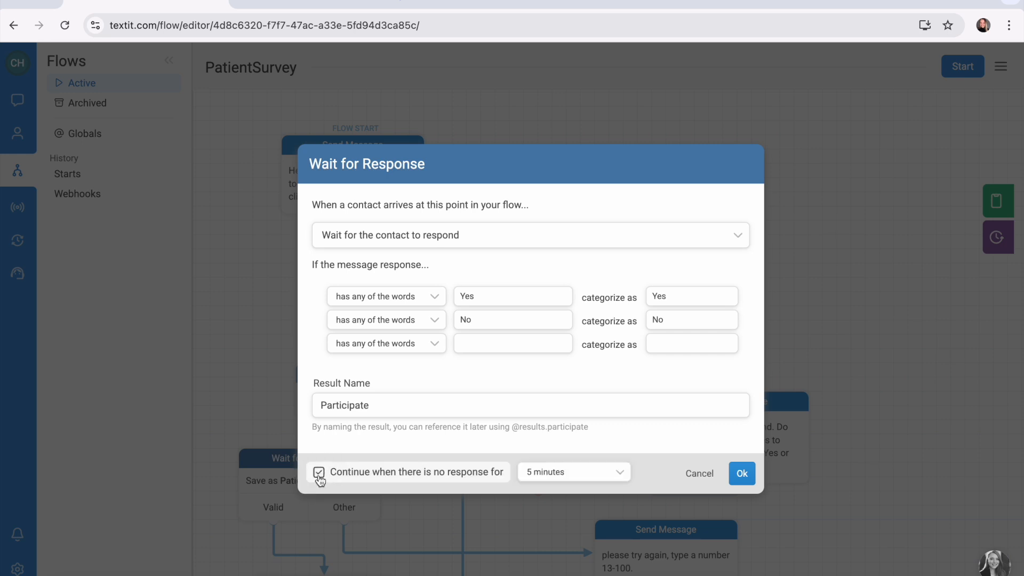
left_click(619, 478)
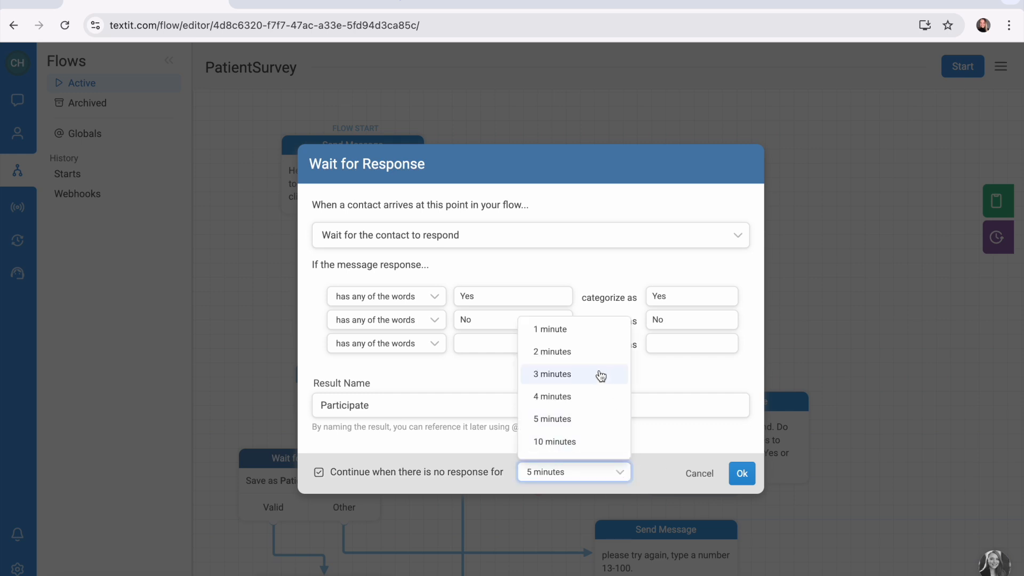
scroll(576, 363, "down", 5)
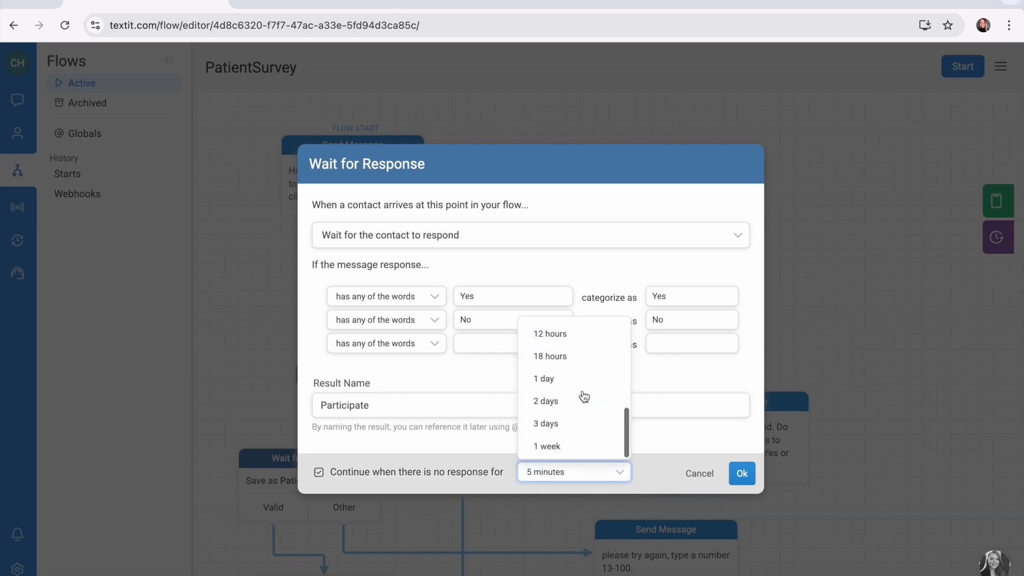
scroll(586, 367, "up", 2)
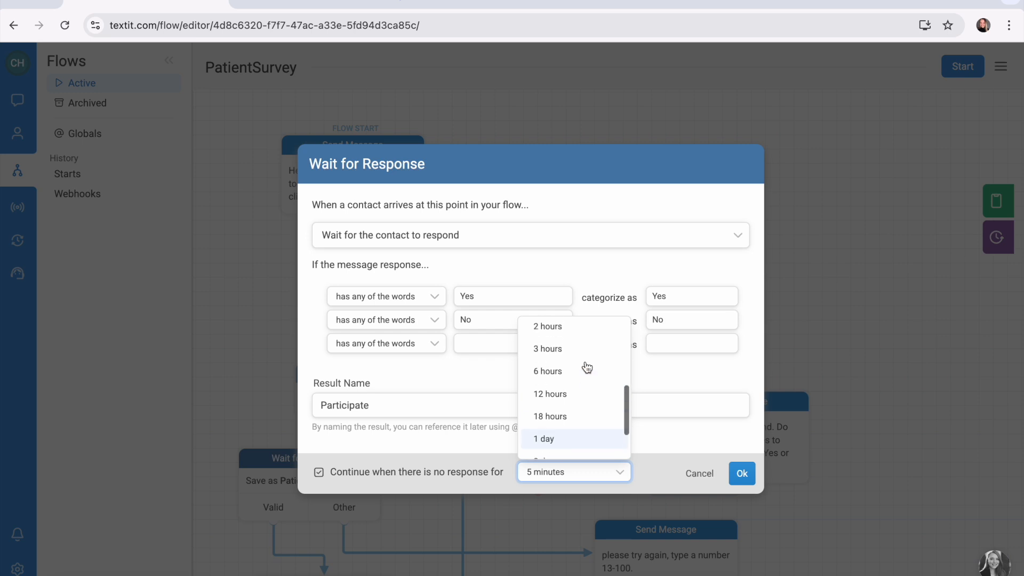
left_click(570, 367)
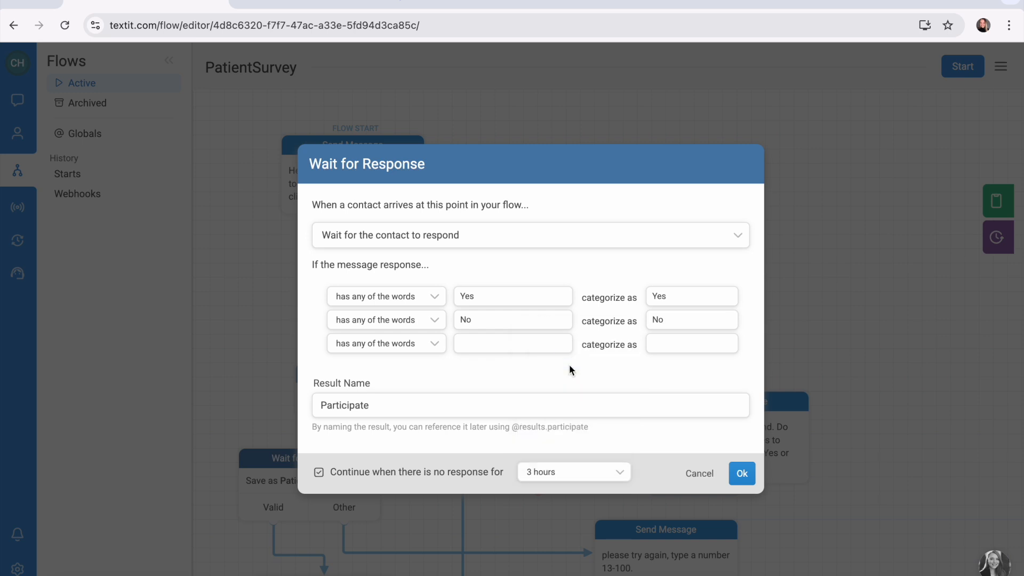
left_click(743, 474)
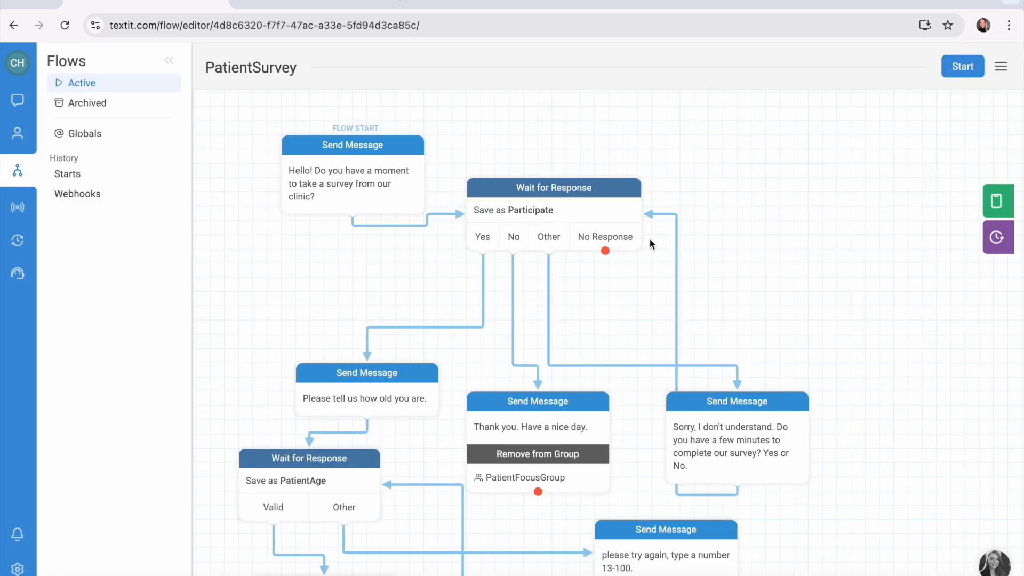
left_click_drag(613, 199, 627, 200)
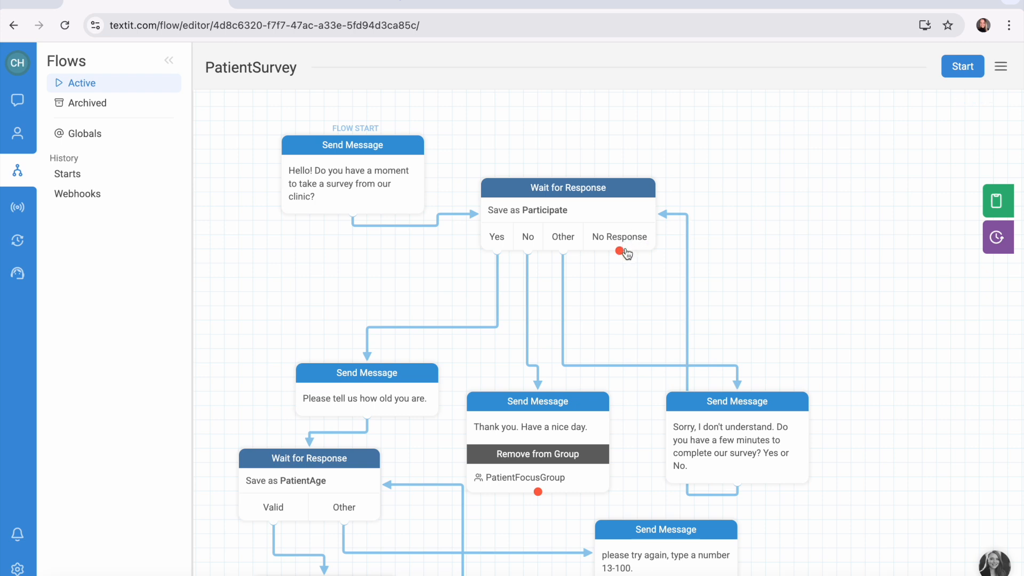
Route No Response to the message "Hey! Did you forget about us? Please respond to complete the survey.", looped back to the Participate wait node.
left_click(620, 251)
left_click_drag(620, 255, 782, 267)
left_click(589, 331)
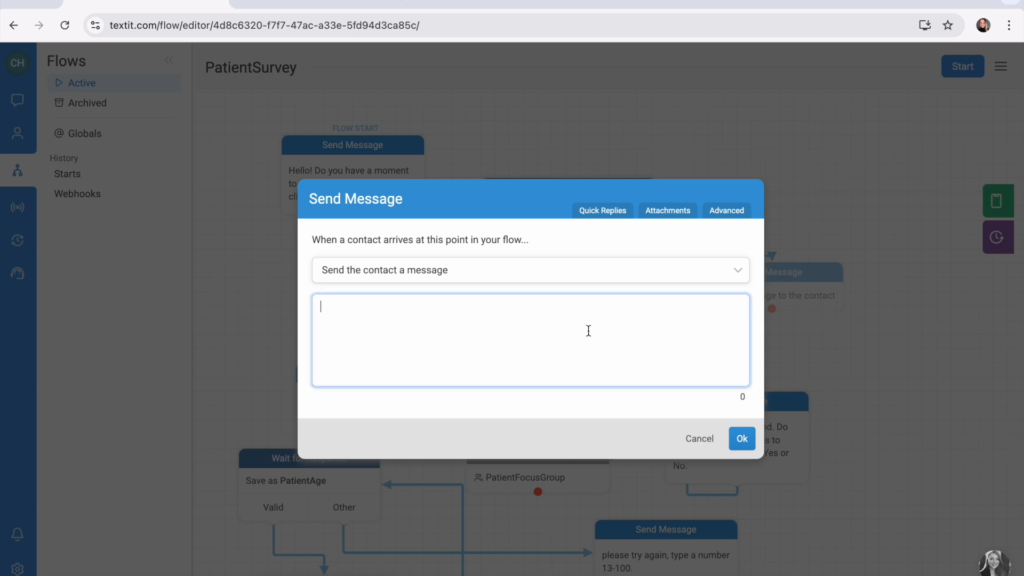
type("Hey! Did you forget about us? Please respond to complete the survey.")
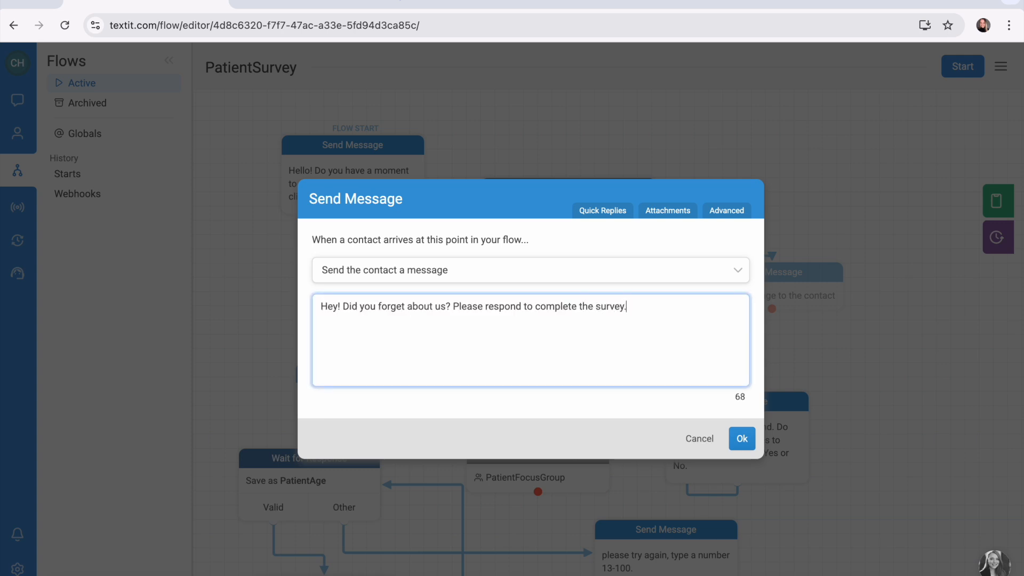
left_click(742, 439)
left_click_drag(818, 287, 847, 287)
left_click_drag(809, 341, 642, 204)
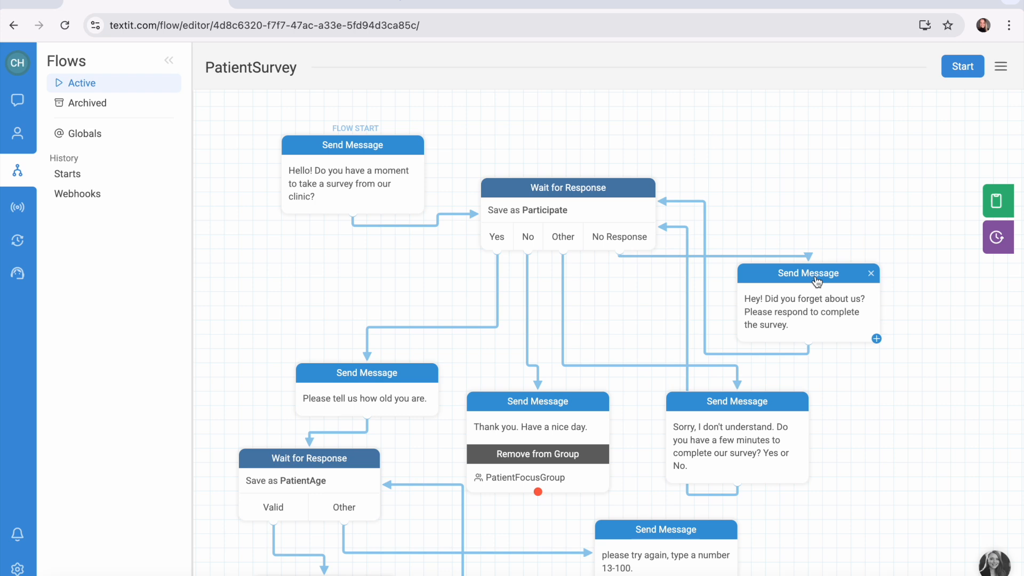
Delete the "Hey! Did you forget about us?" message node from the No Response branch.
left_click_drag(817, 279, 851, 276)
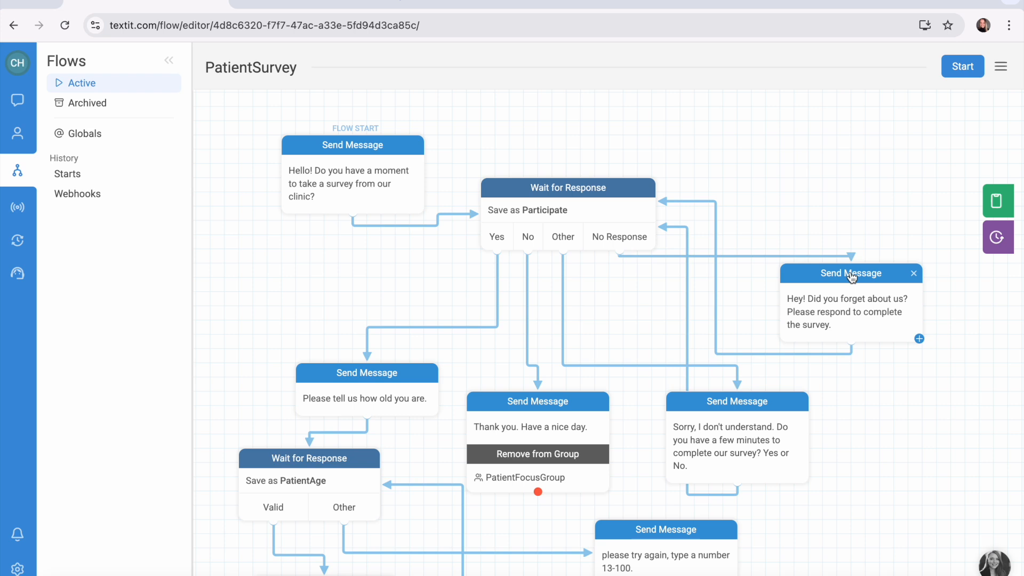
left_click(914, 274)
left_click(914, 274)
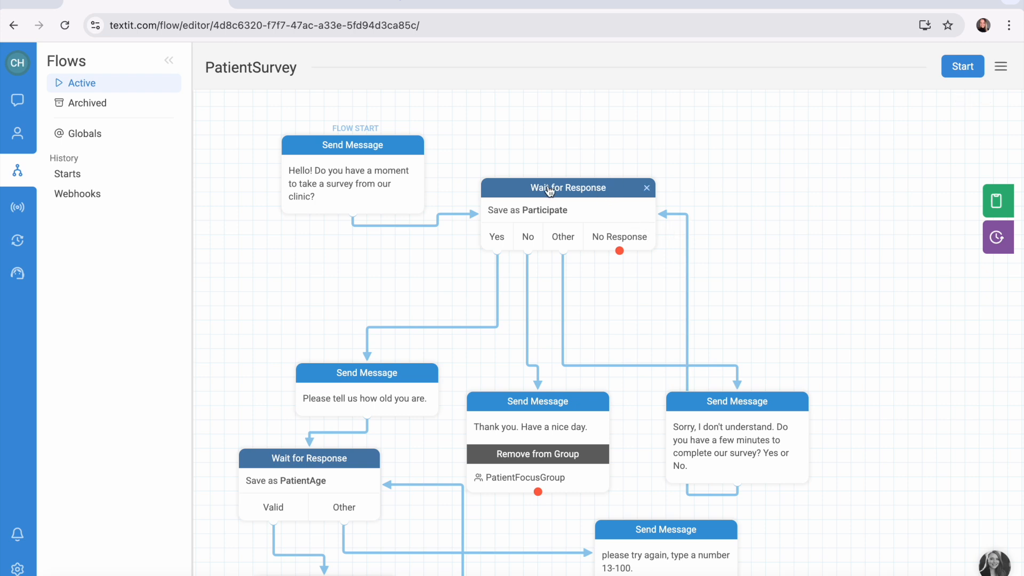
Create a new English messaging flow named PatientReminders from the flow list.
left_click(302, 2)
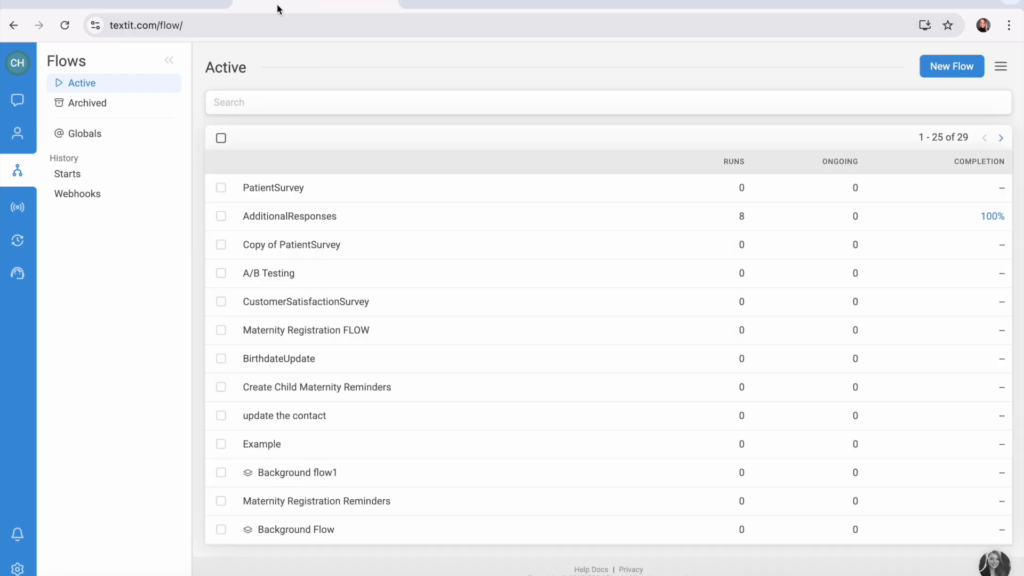
left_click(941, 78)
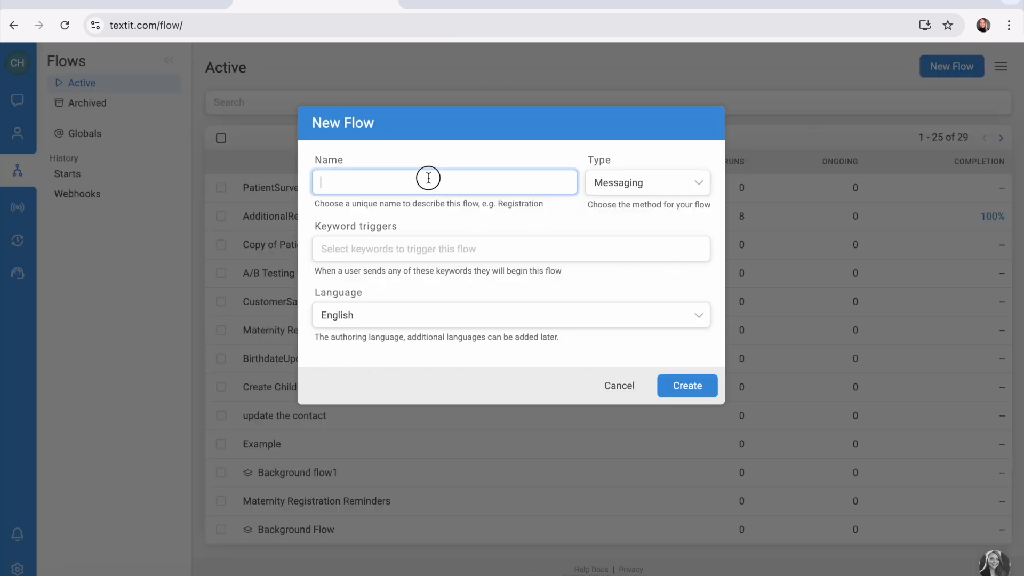
type("PatientReminders")
left_click(703, 389)
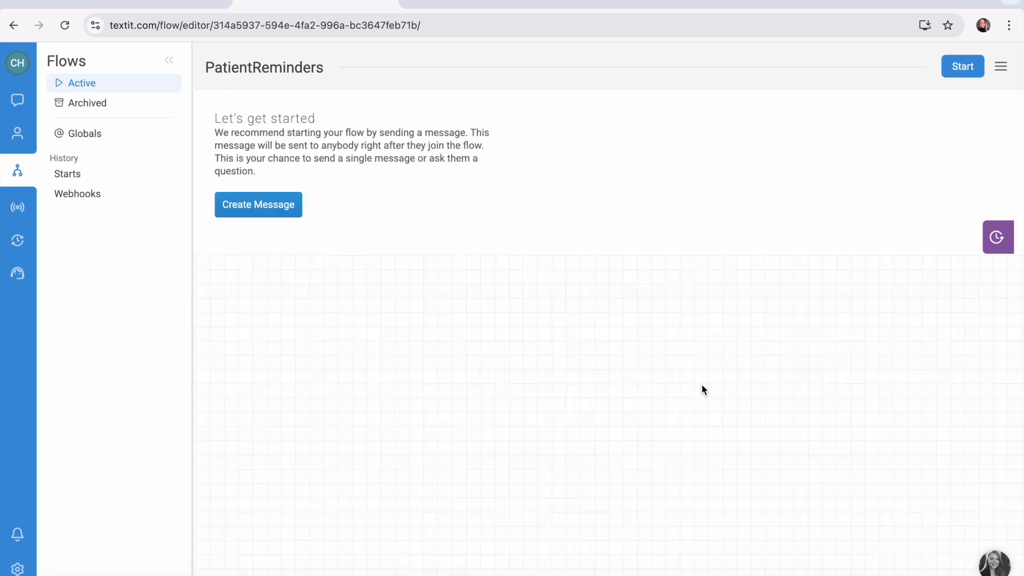
Create the opening message "Hello! It looks like you have not responded to us in over 3 hours. Please respond to continue the survey.".
left_click(267, 205)
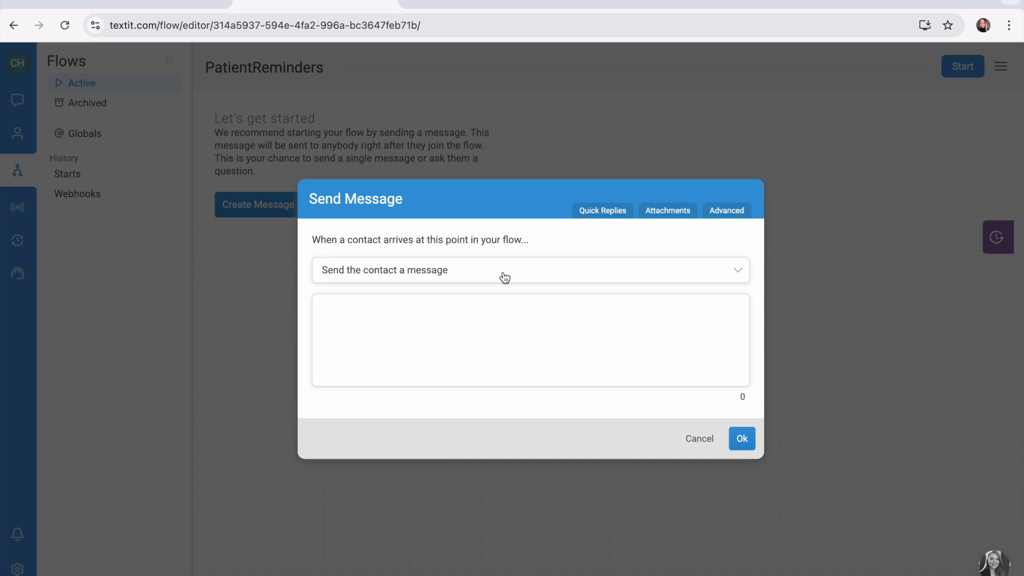
left_click(418, 320)
type("Hello! It looks like you have not respon")
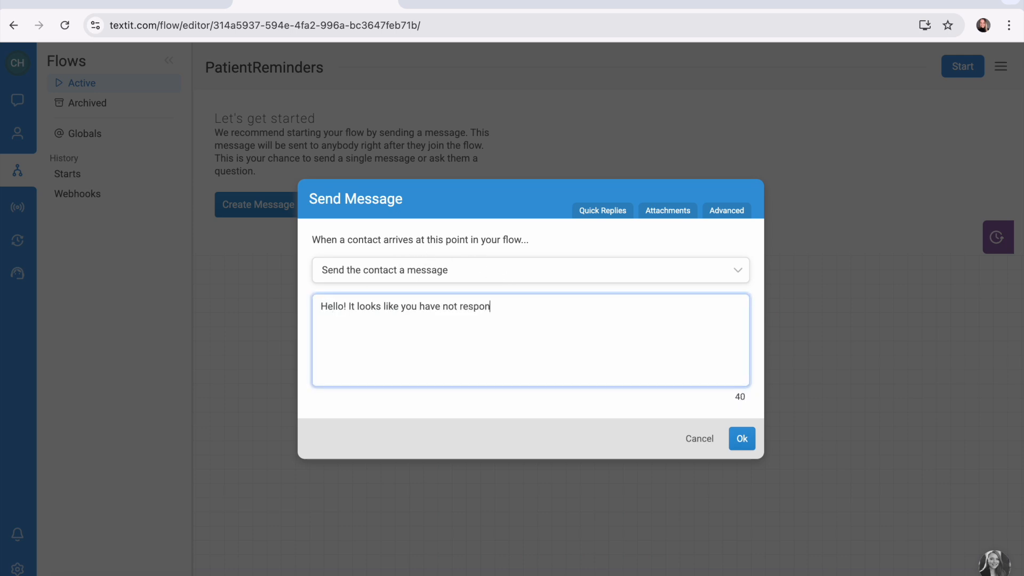
type("ded to us in over 3 hours. P")
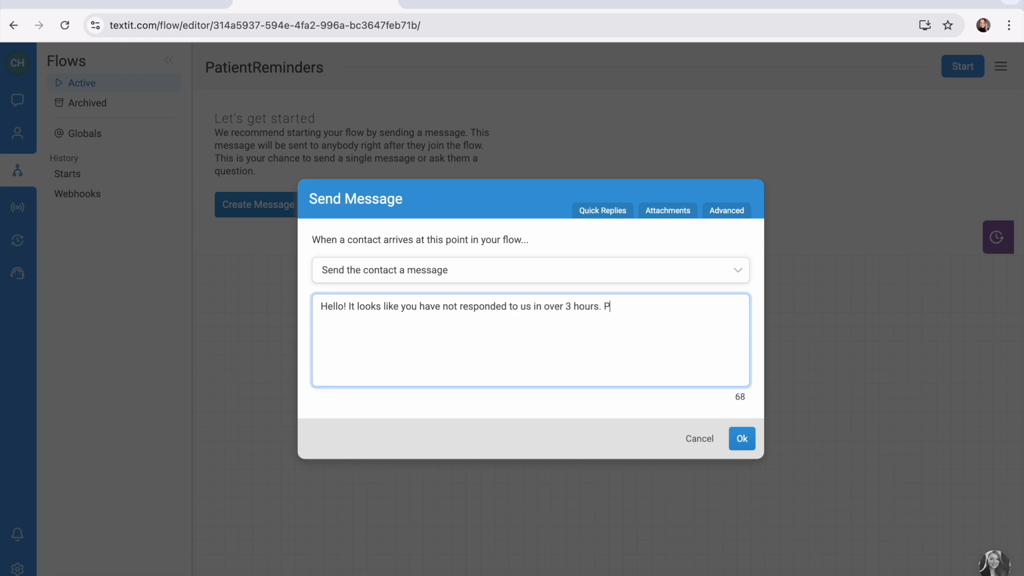
type("lease respond to continue the survey.")
left_click(741, 449)
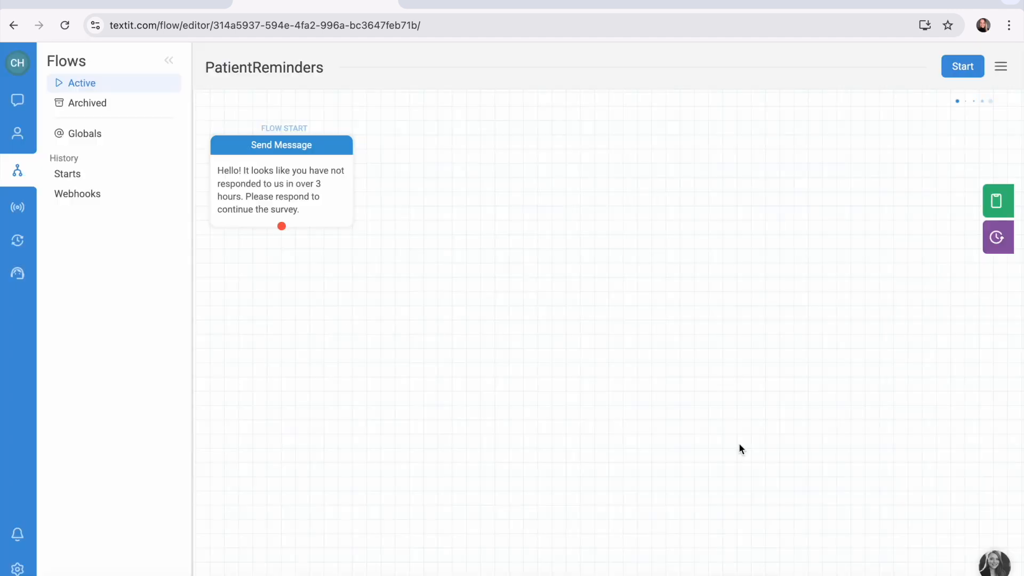
Add a wait for response below the message that continues after 3 hours without response, and loop No Response back to the message.
left_click_drag(325, 227, 334, 264)
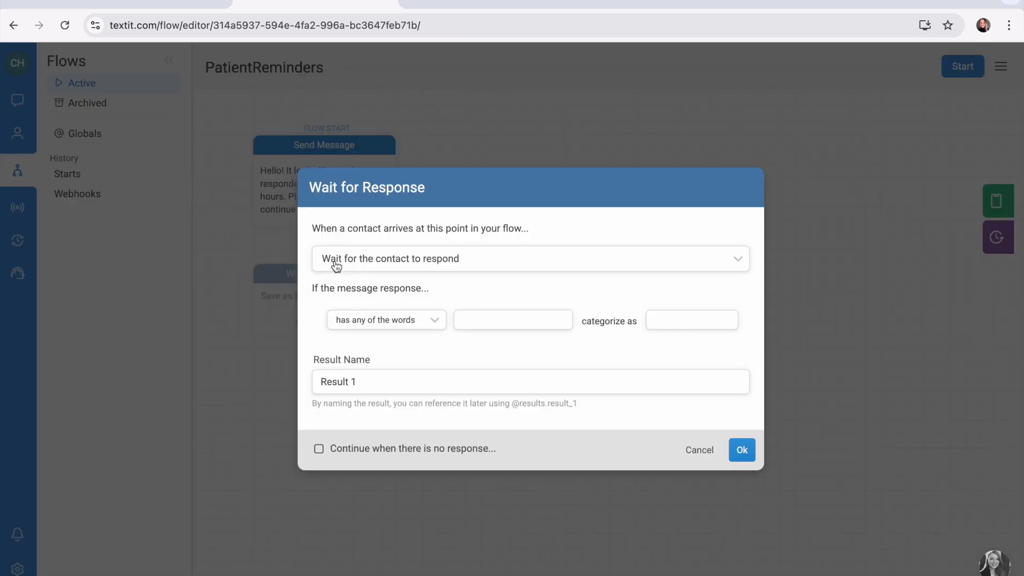
left_click(319, 449)
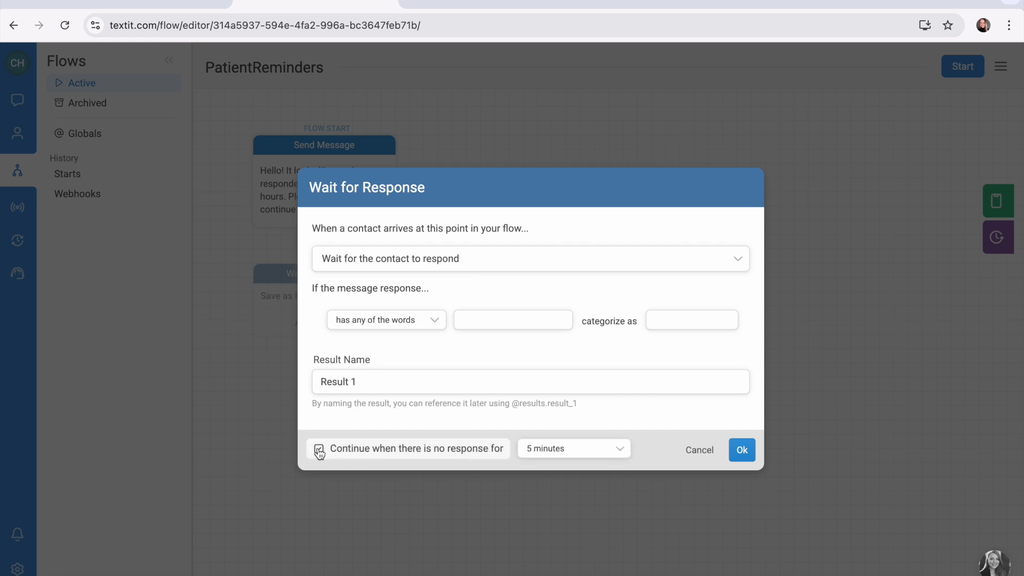
left_click(566, 449)
scroll(567, 421, "down", 2)
scroll(569, 424, "down", 1)
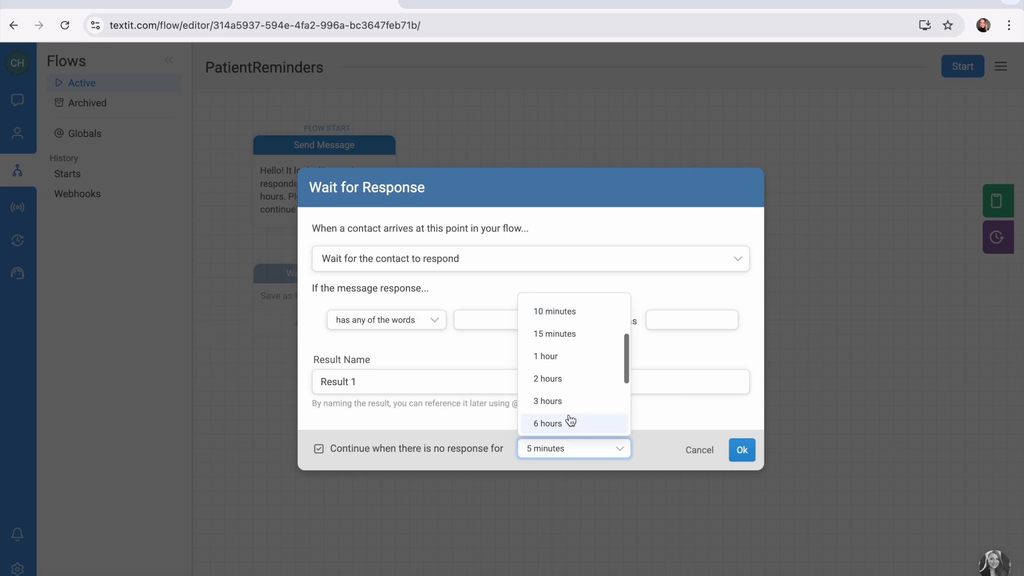
left_click(567, 403)
left_click(745, 452)
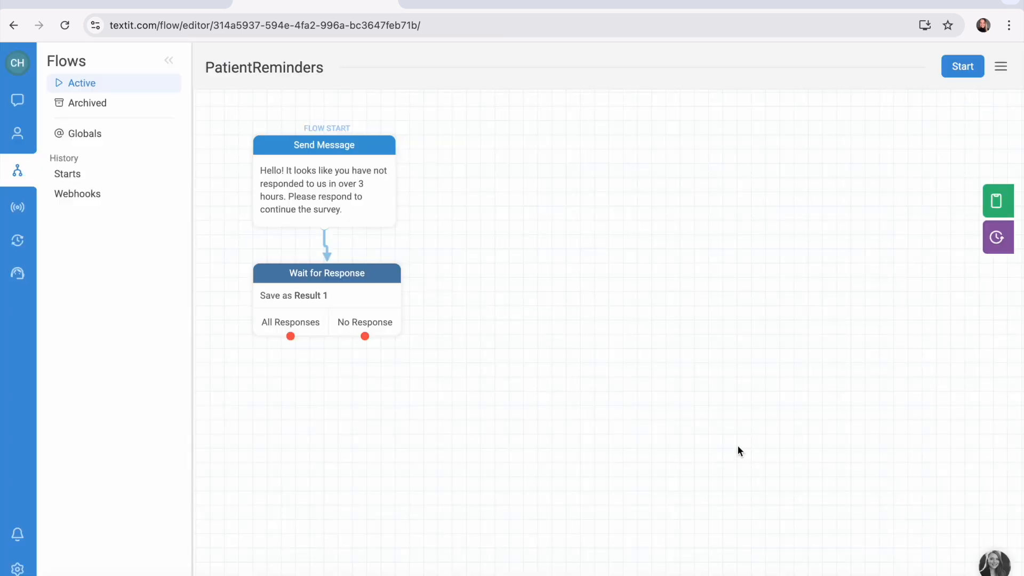
left_click_drag(365, 336, 384, 144)
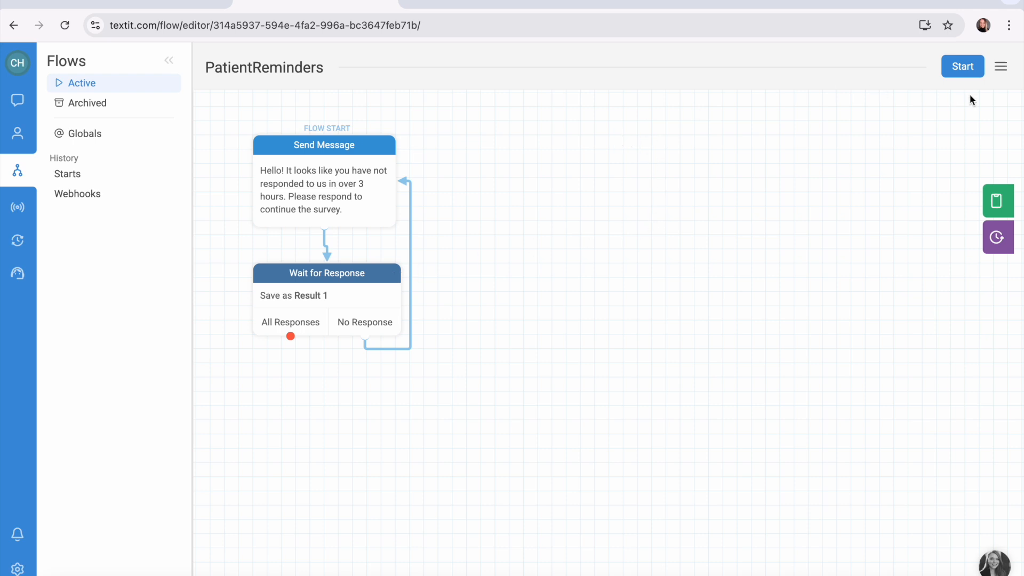
Set the PatientReminders flow to expire inactive contacts after 6 hours, and align the wait node beneath the opening message.
left_click(1002, 67)
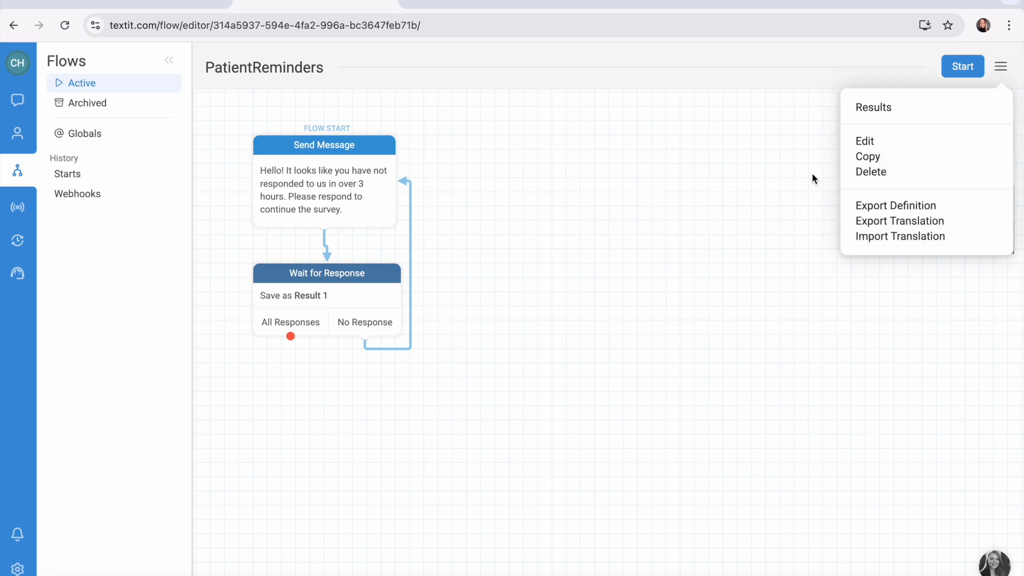
left_click(863, 145)
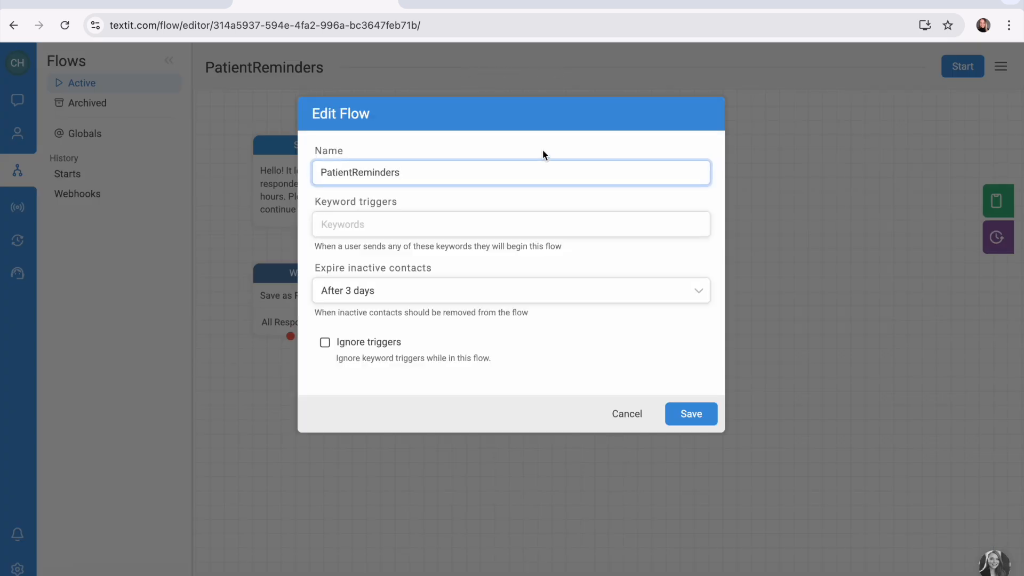
left_click(409, 294)
scroll(434, 376, "down", 1)
scroll(434, 376, "down", 2)
left_click(409, 400)
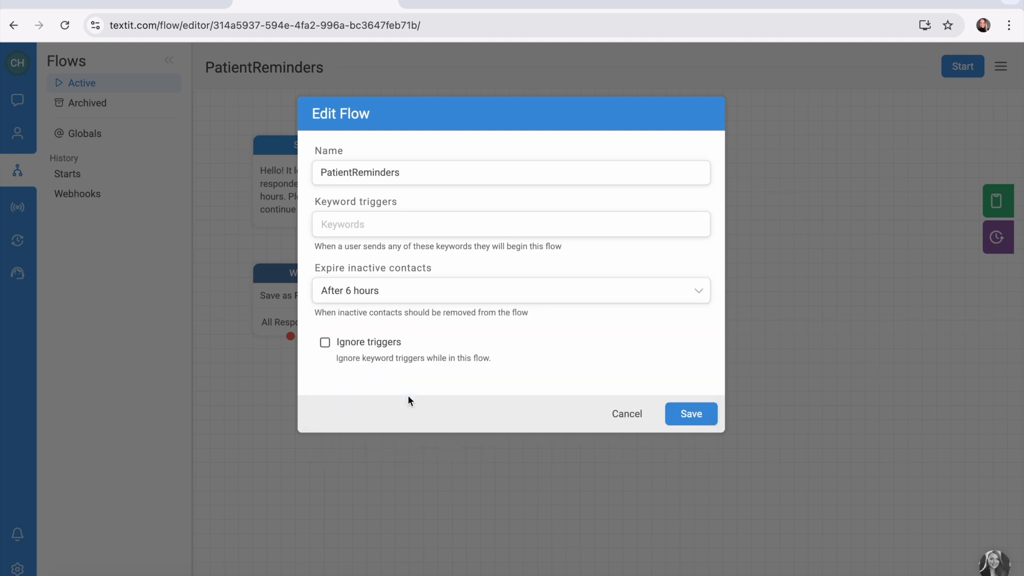
left_click(695, 422)
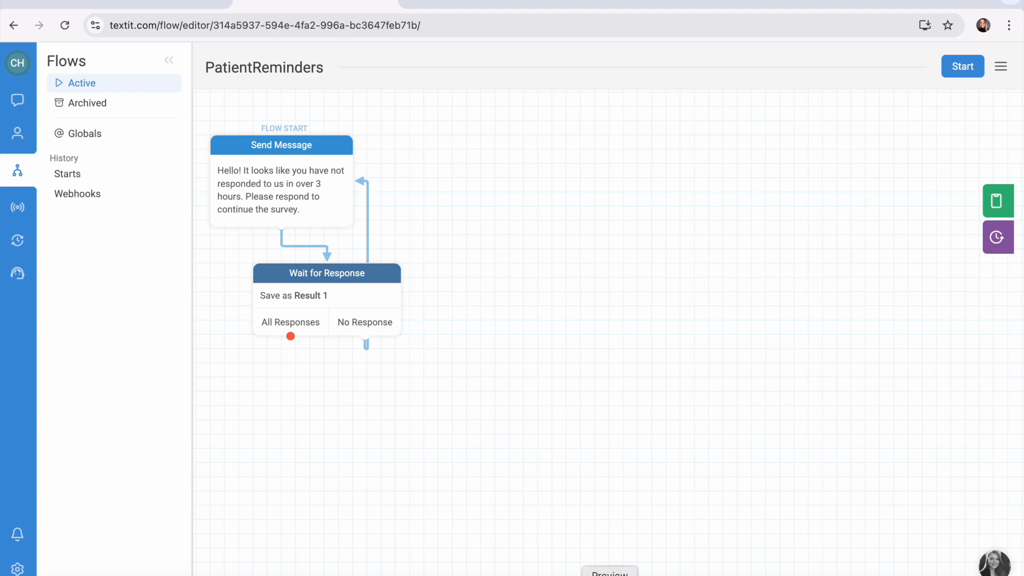
left_click_drag(344, 271, 299, 297)
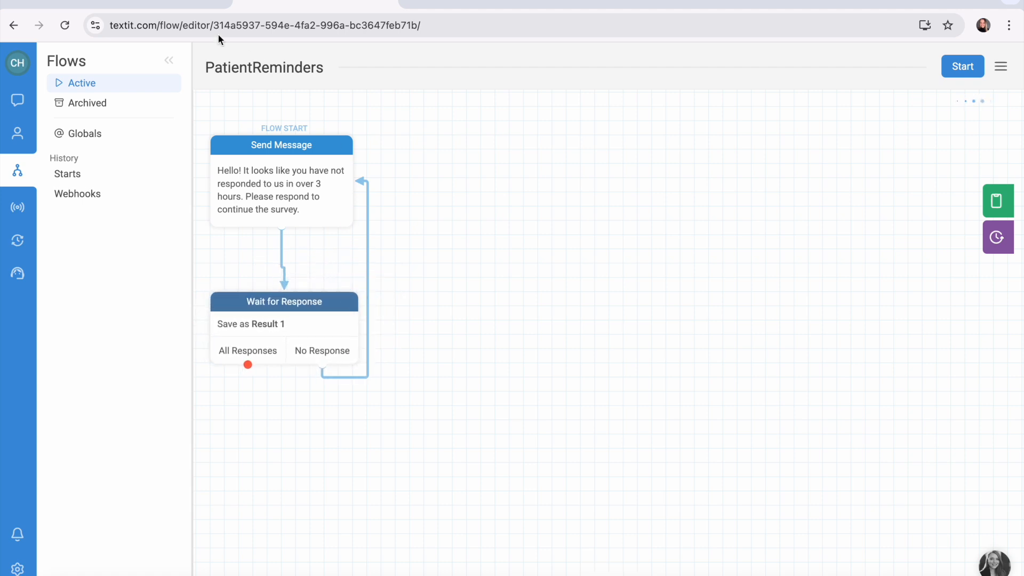
In the PatientSurvey flow, route the Participate node's No Response exit to a new node that enters the PatientReminders flow.
left_click(195, 7)
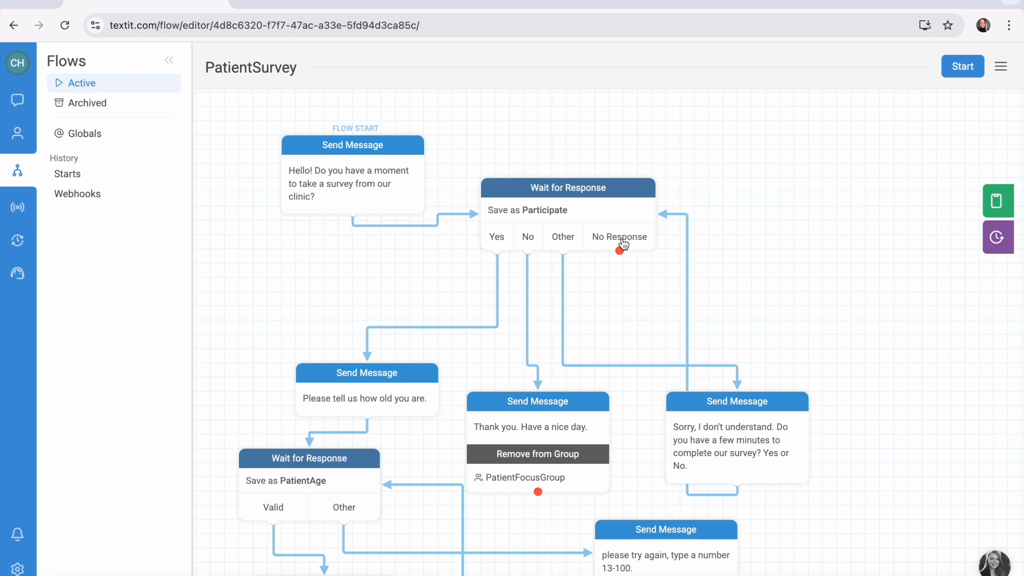
left_click_drag(619, 251, 801, 279)
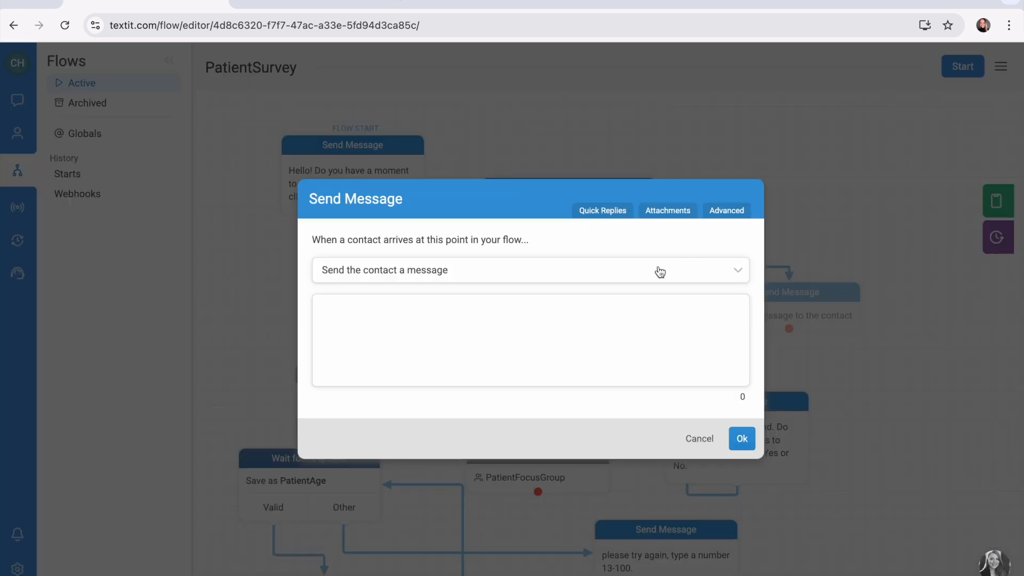
left_click(651, 272)
scroll(583, 341, "down", 2)
scroll(583, 340, "down", 5)
left_click(455, 383)
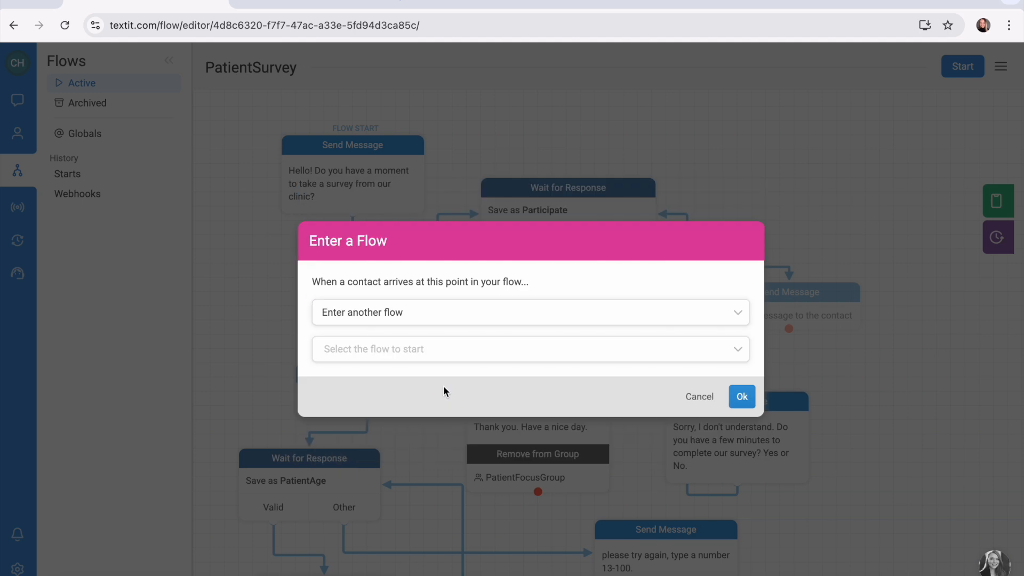
left_click(538, 349)
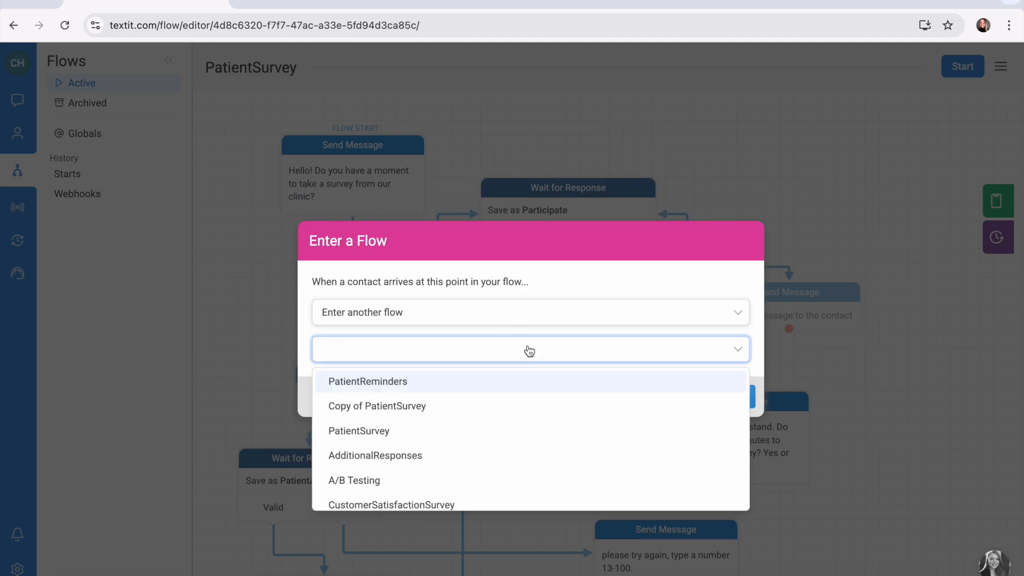
left_click(414, 381)
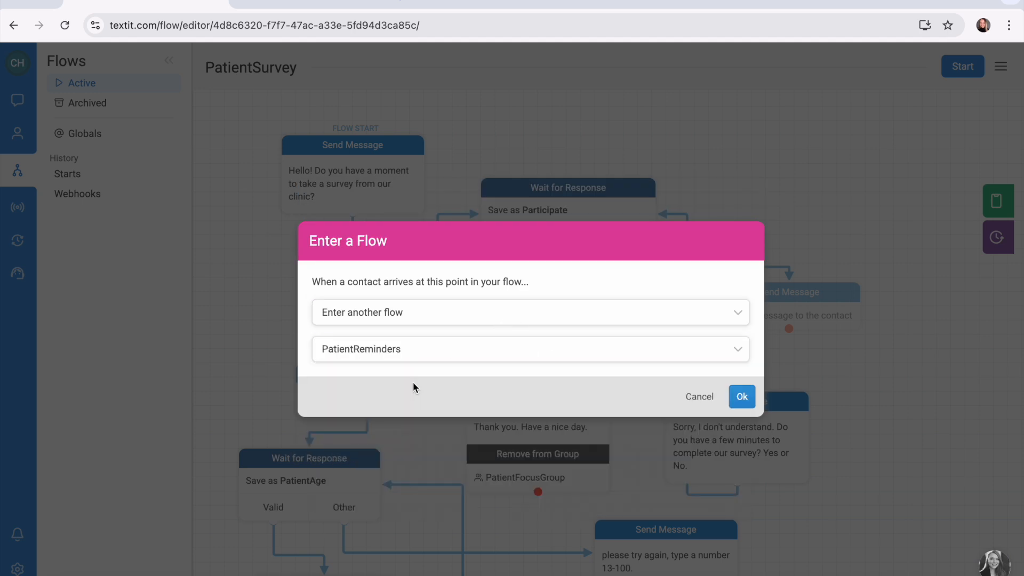
left_click(742, 396)
Move the PatientReminders node further right and connect its Complete exit back to the Participate wait node.
left_click_drag(813, 305, 872, 293)
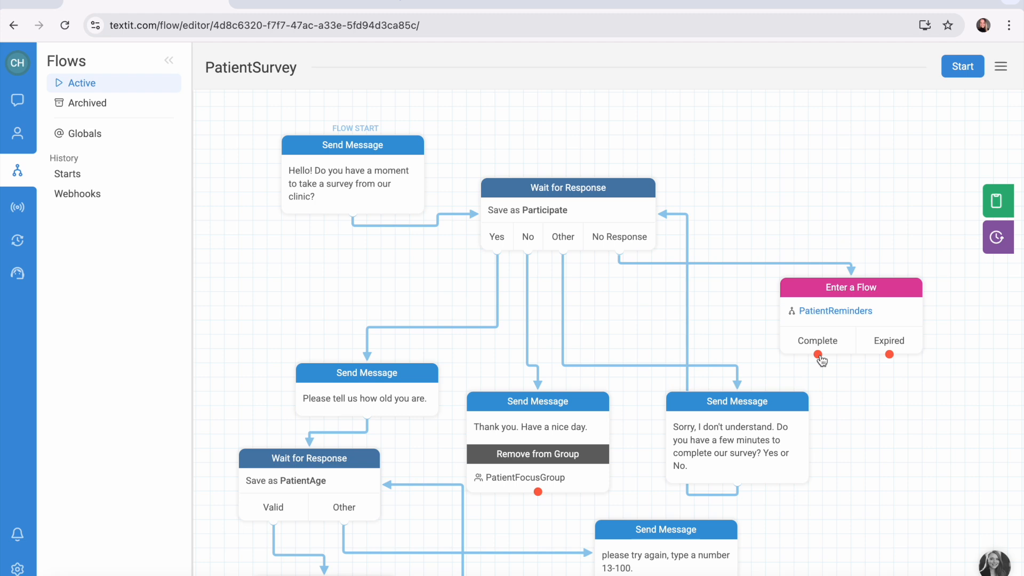
left_click_drag(818, 354, 652, 202)
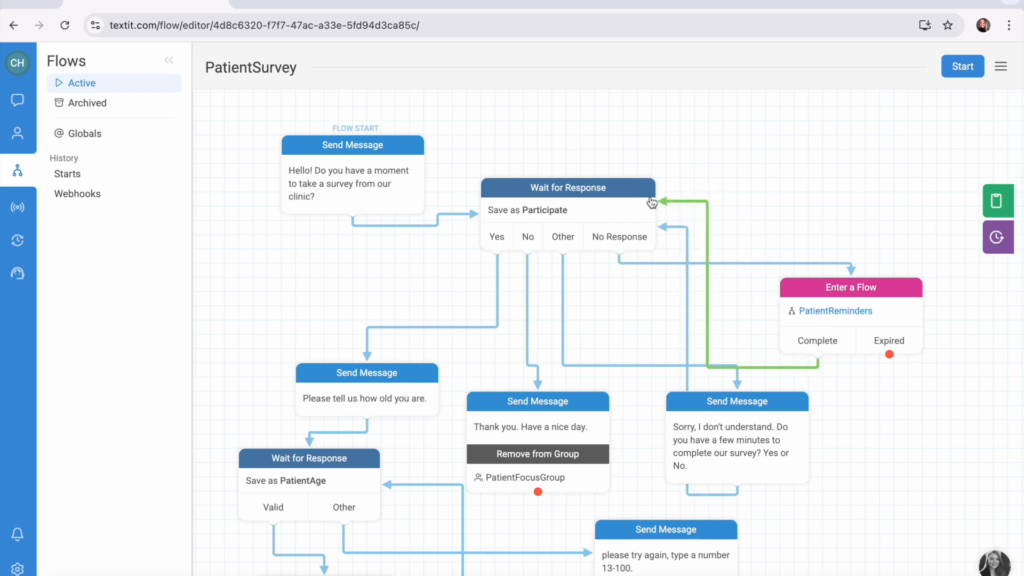
left_click_drag(651, 203, 648, 203)
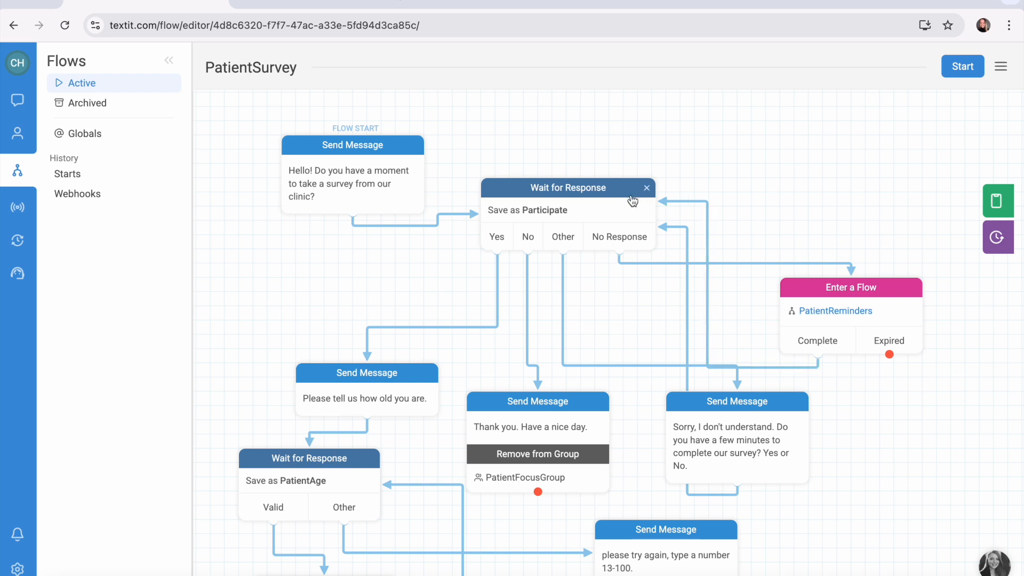